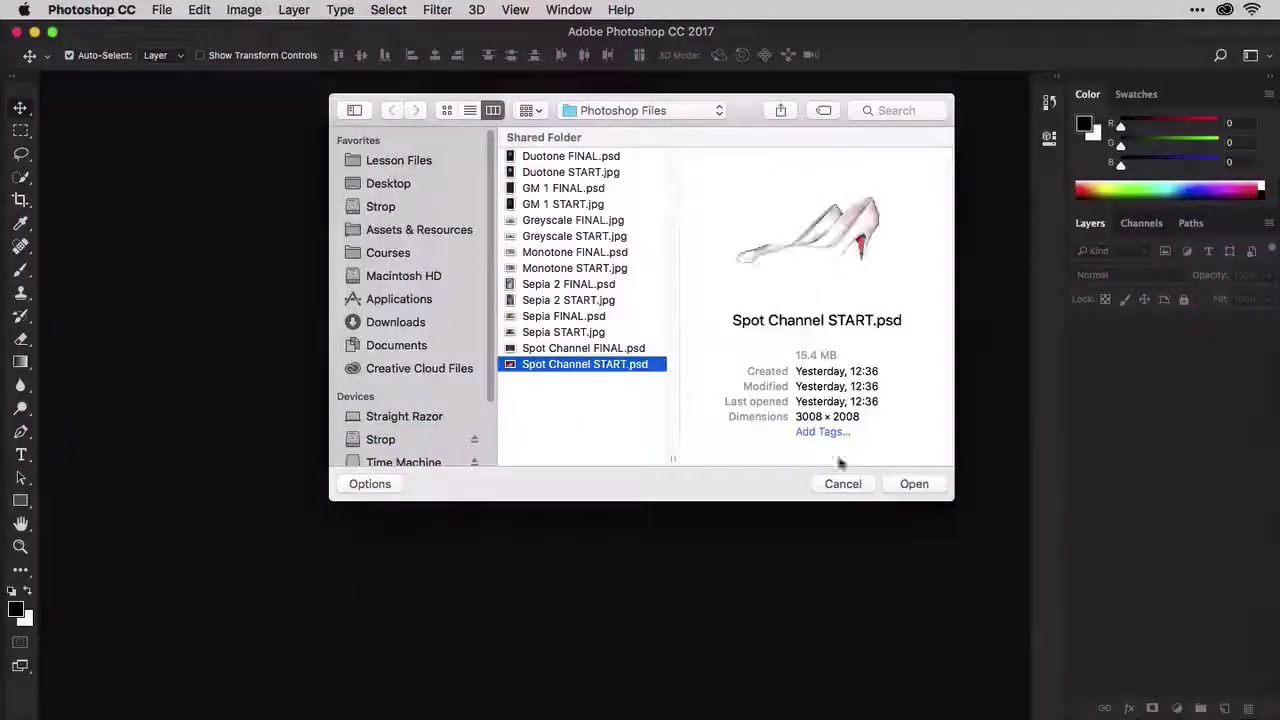
# - Open Spot Channel START.psd and view its RGB, Red, Green, Blue and Shoes channels
pyautogui.click(928, 486)
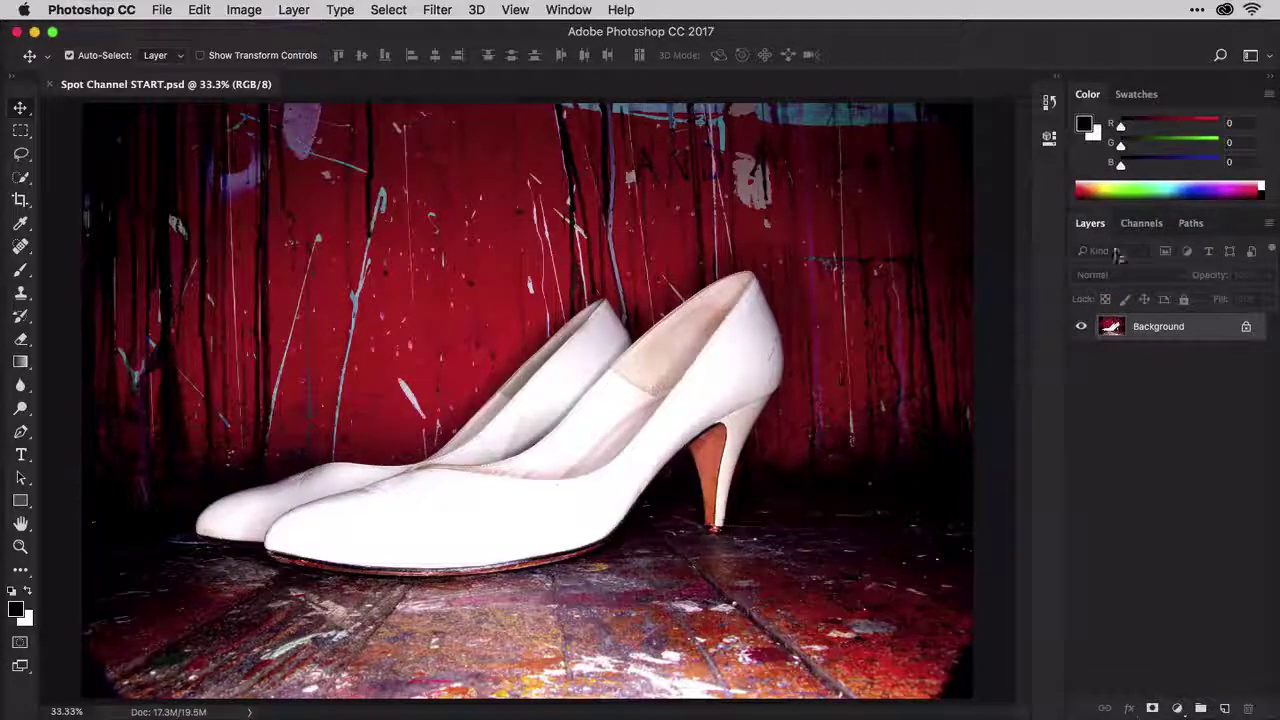
pyautogui.click(1140, 224)
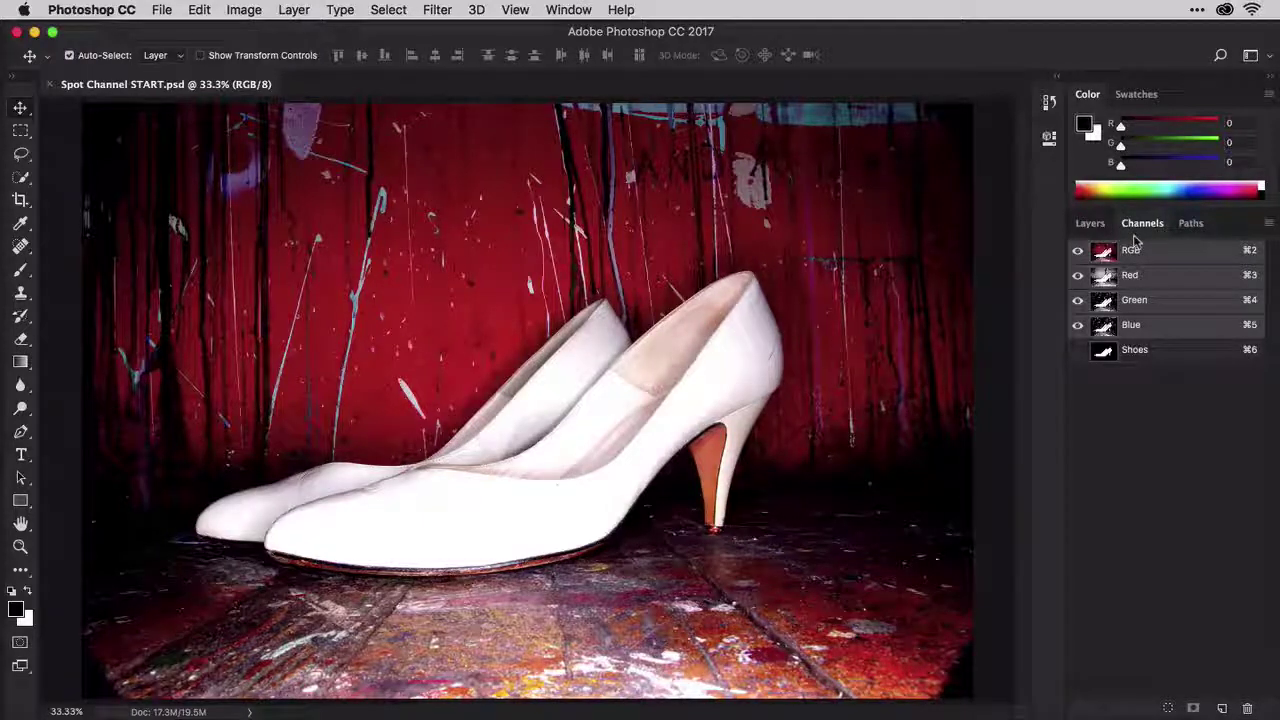
pyautogui.click(569, 10)
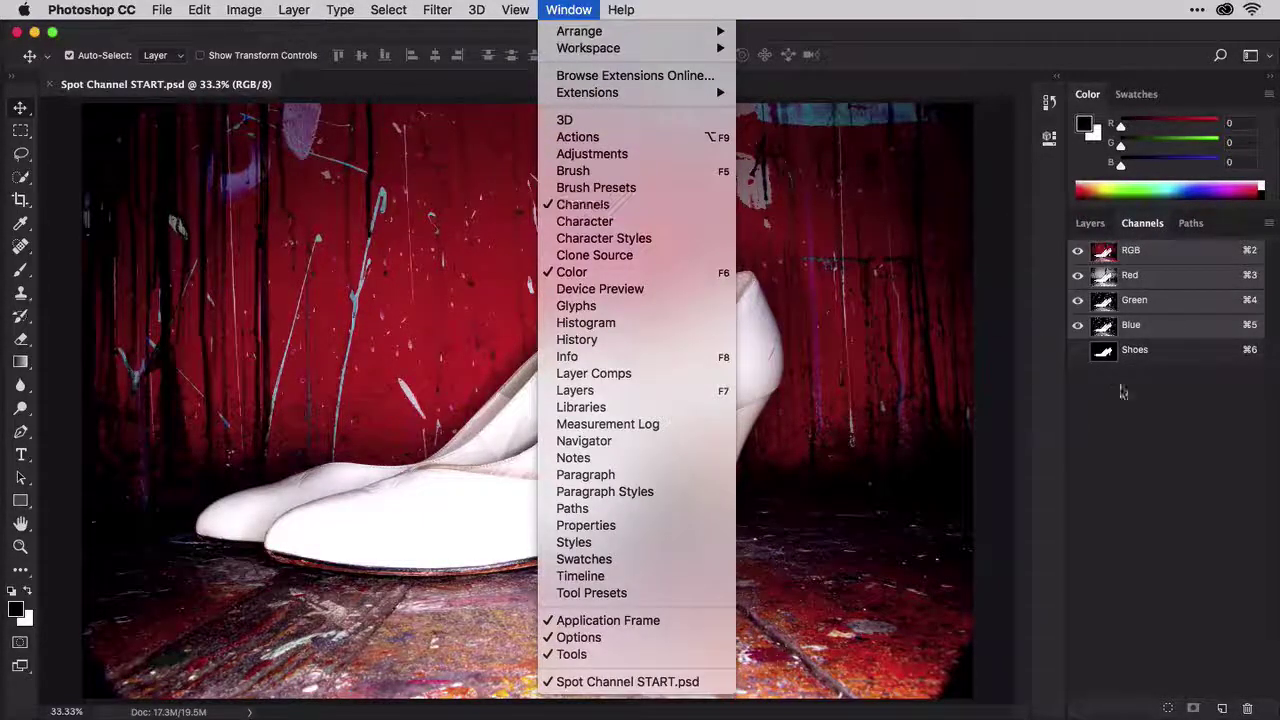
pyautogui.click(1131, 403)
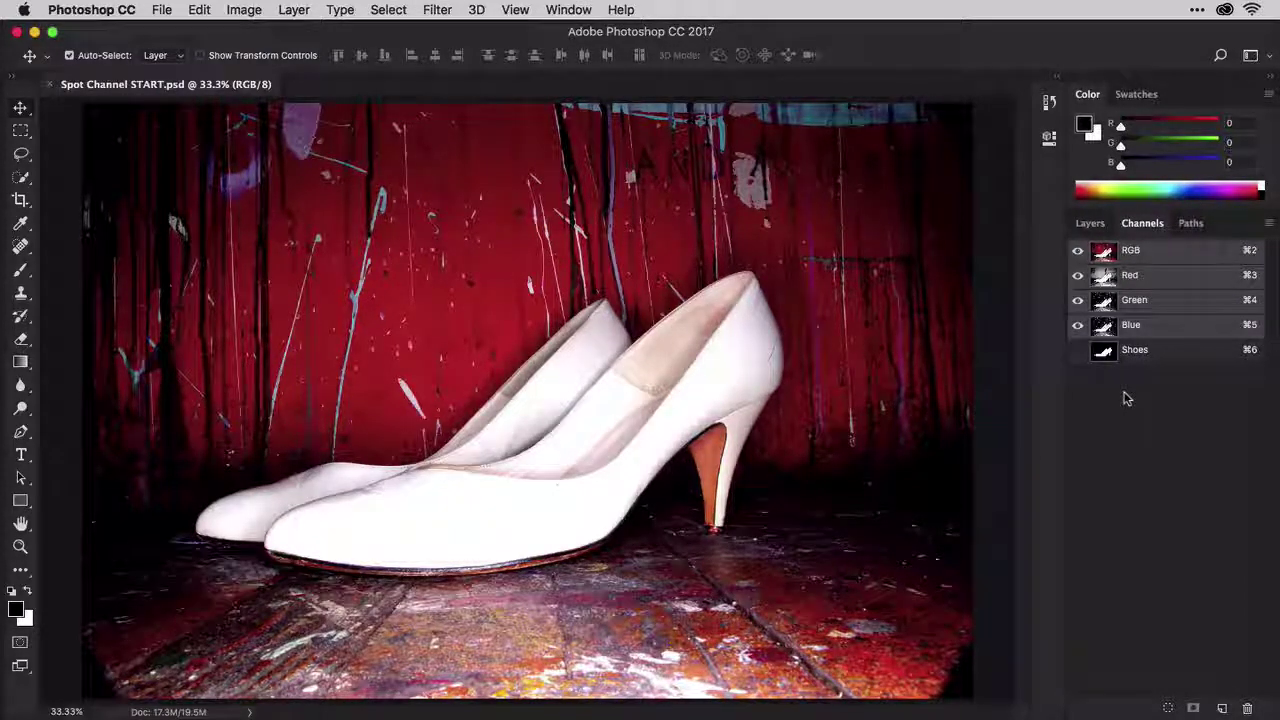
# - Convert the image to Grayscale mode, discarding its colour information
pyautogui.click(255, 11)
pyautogui.moveTo(260, 31)
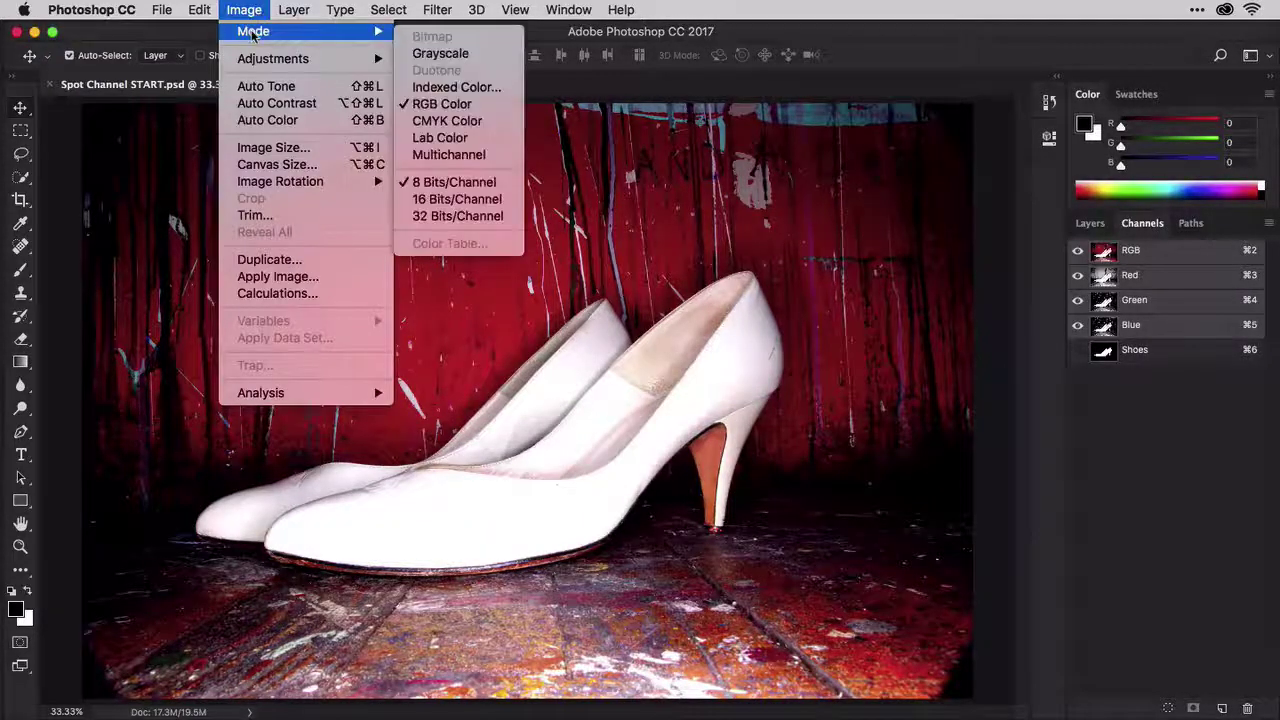
pyautogui.click(458, 60)
pyautogui.click(785, 300)
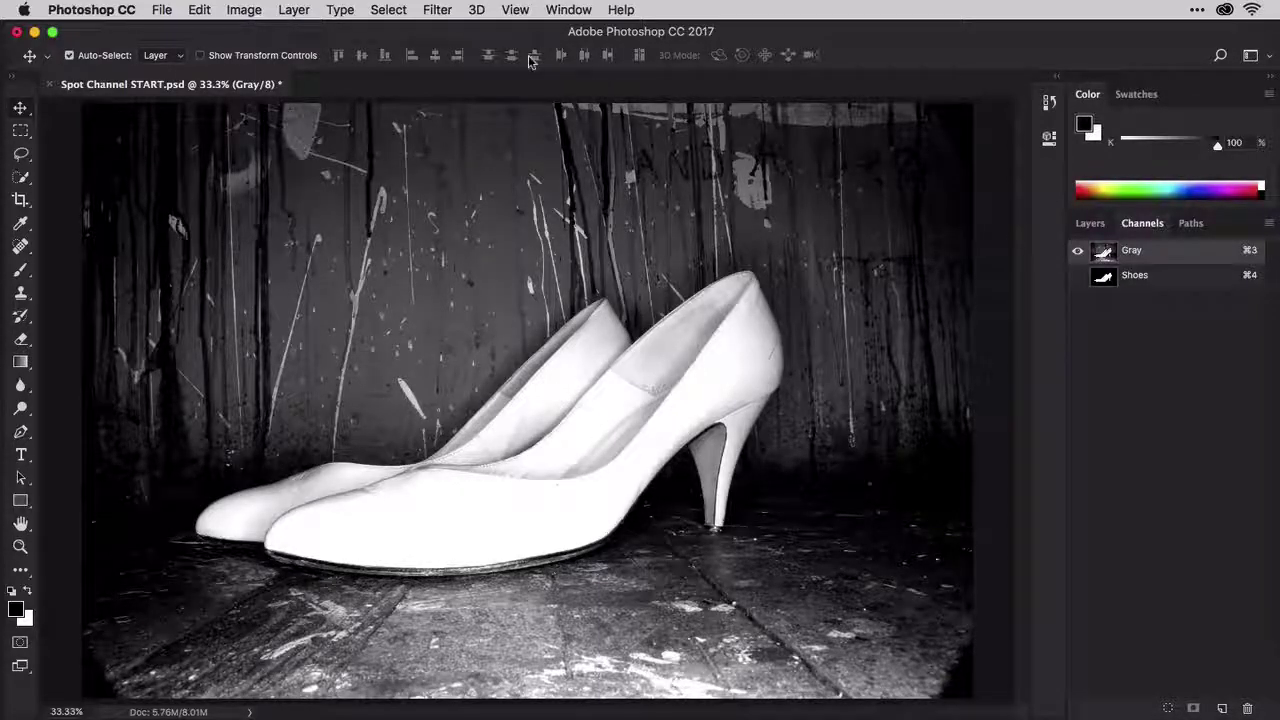
# - Load the Shoes alpha channel as a selection, deselect with Cmd+D, then reload it
pyautogui.click(398, 12)
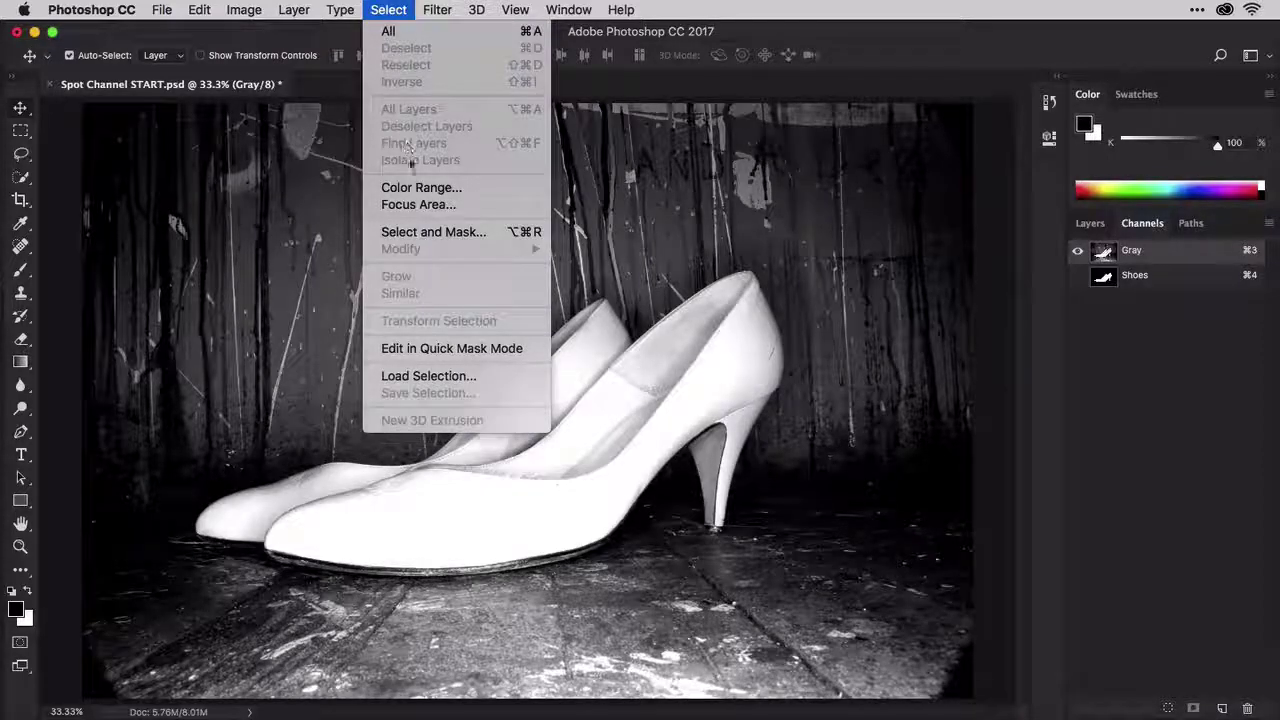
pyautogui.click(457, 375)
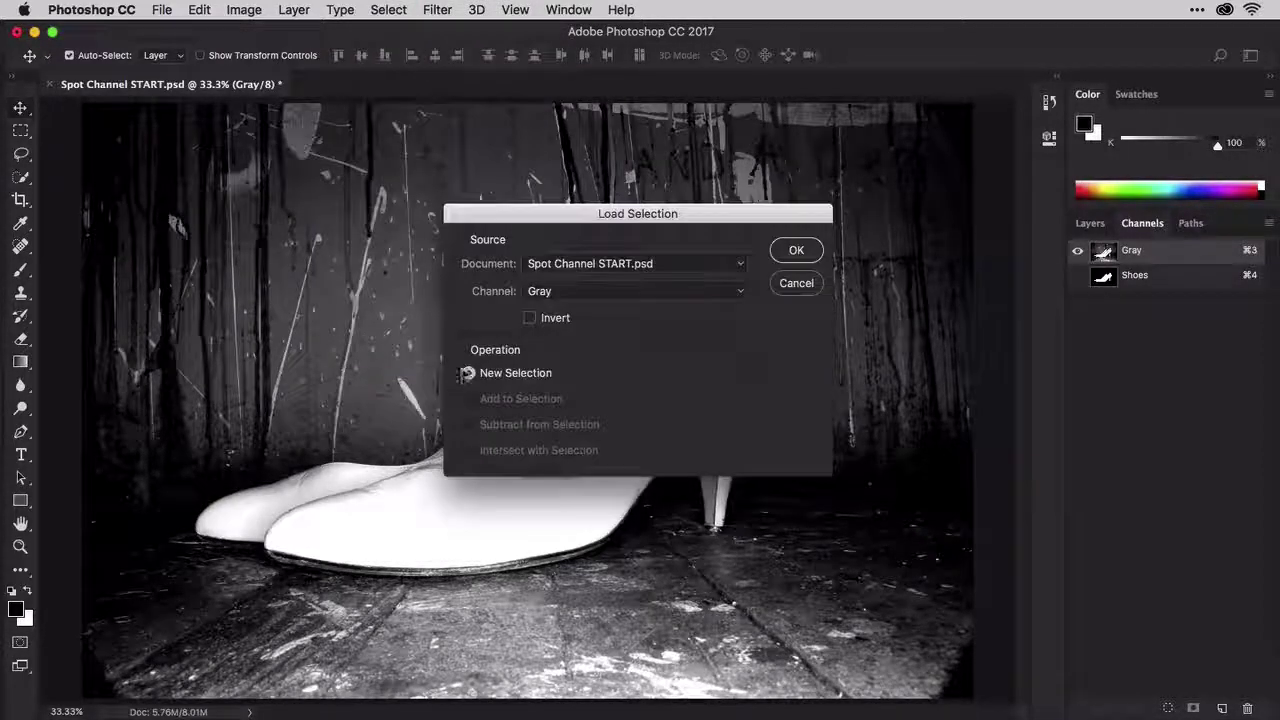
pyautogui.click(666, 292)
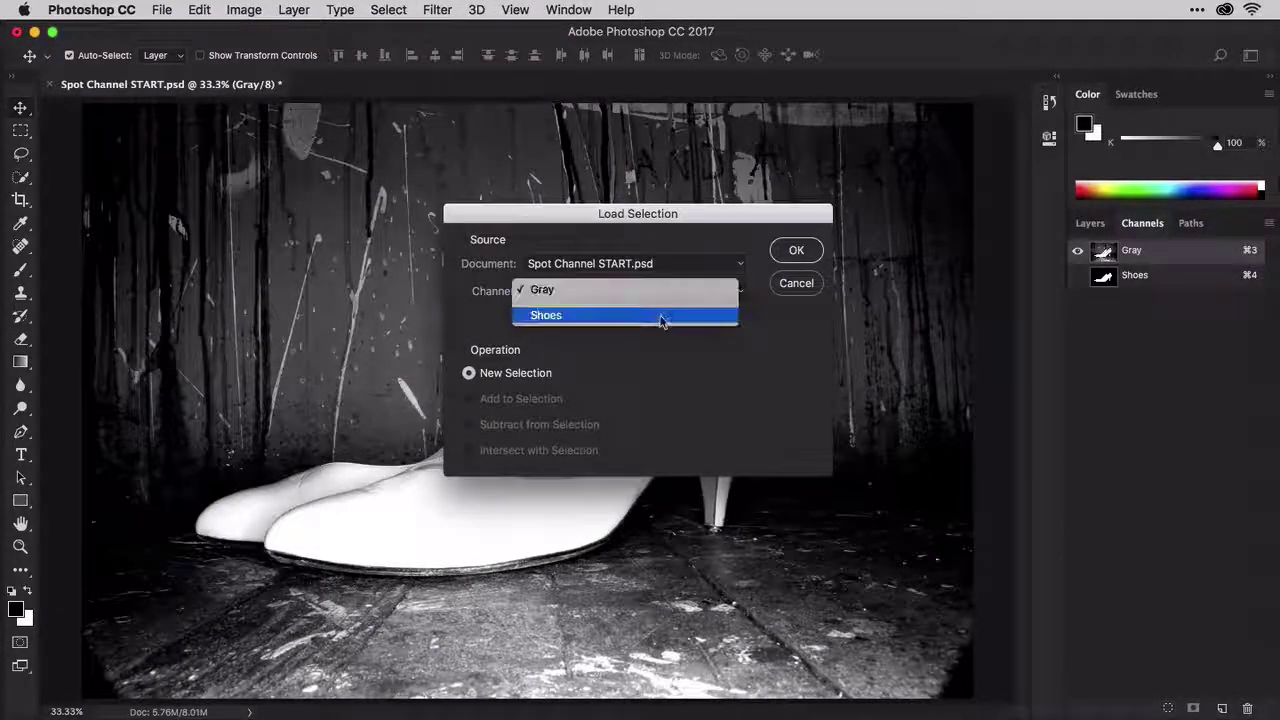
pyautogui.click(660, 316)
pyautogui.click(778, 253)
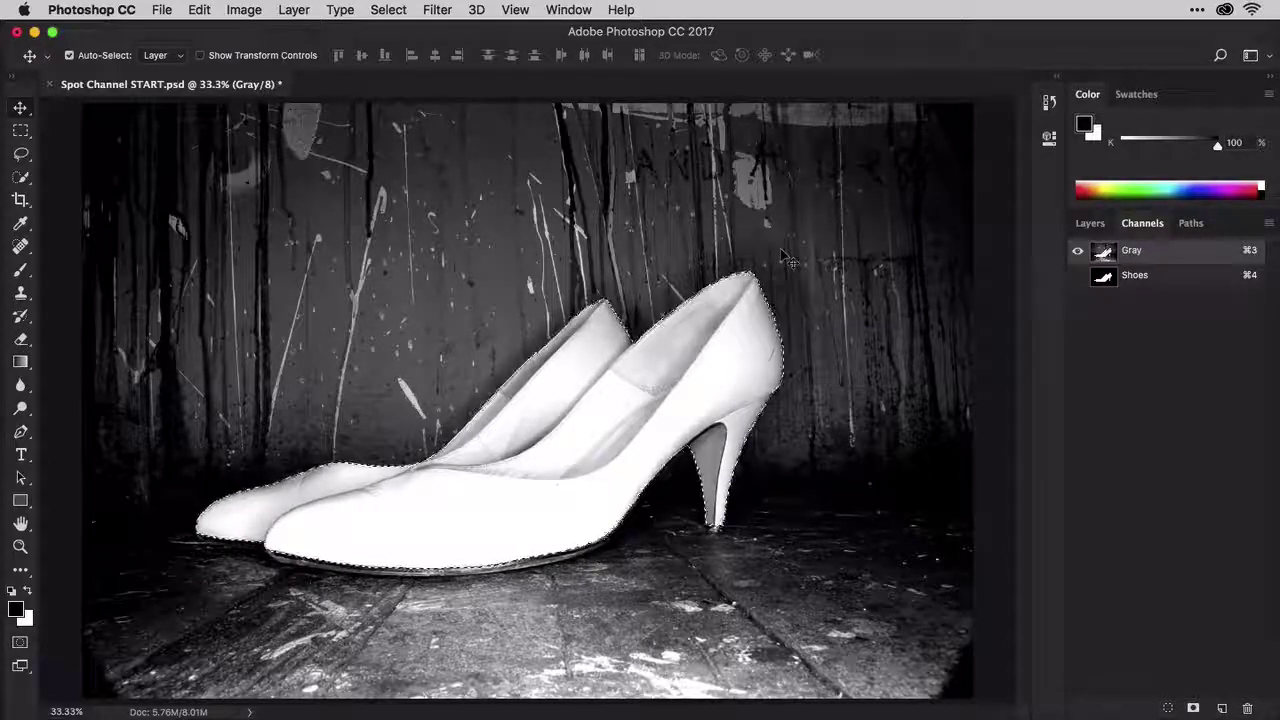
pyautogui.press('super+d')
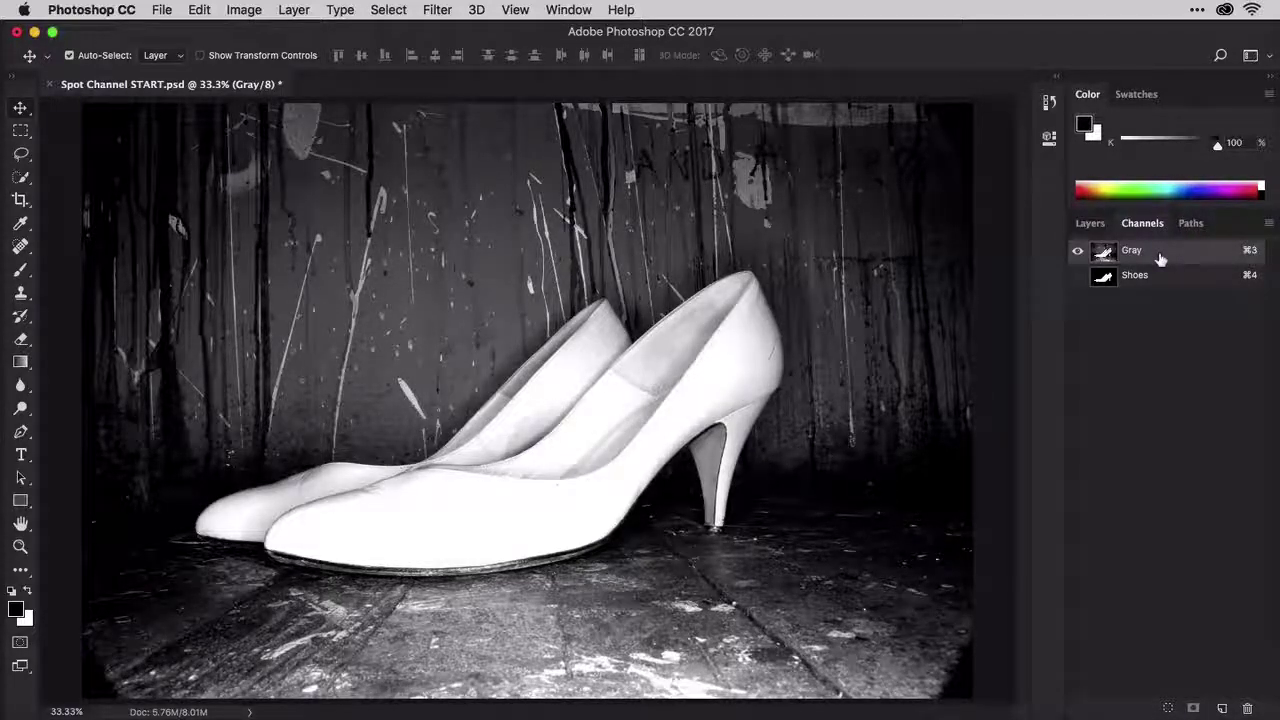
pyautogui.moveTo(1160, 259); pyautogui.dragTo(1106, 289)
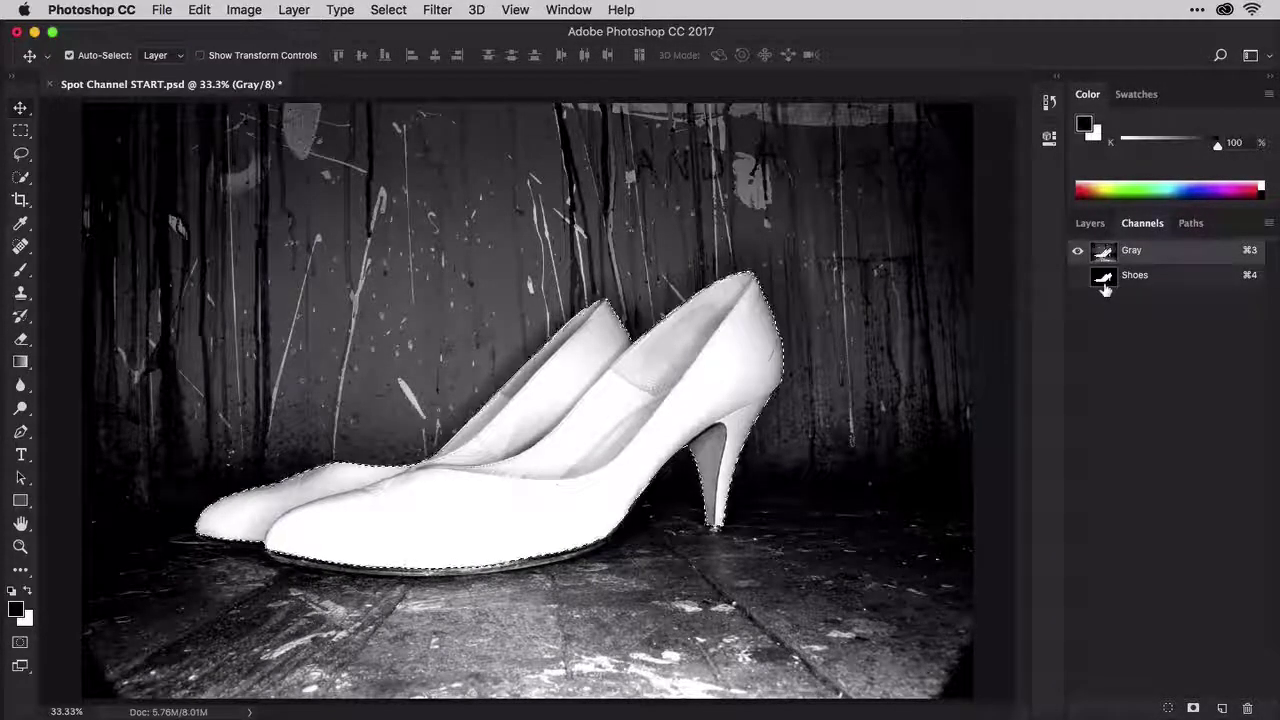
# - Start a new spot channel and choose its ink from the PANTONE+ Solid Coated colour book
pyautogui.click(1268, 223)
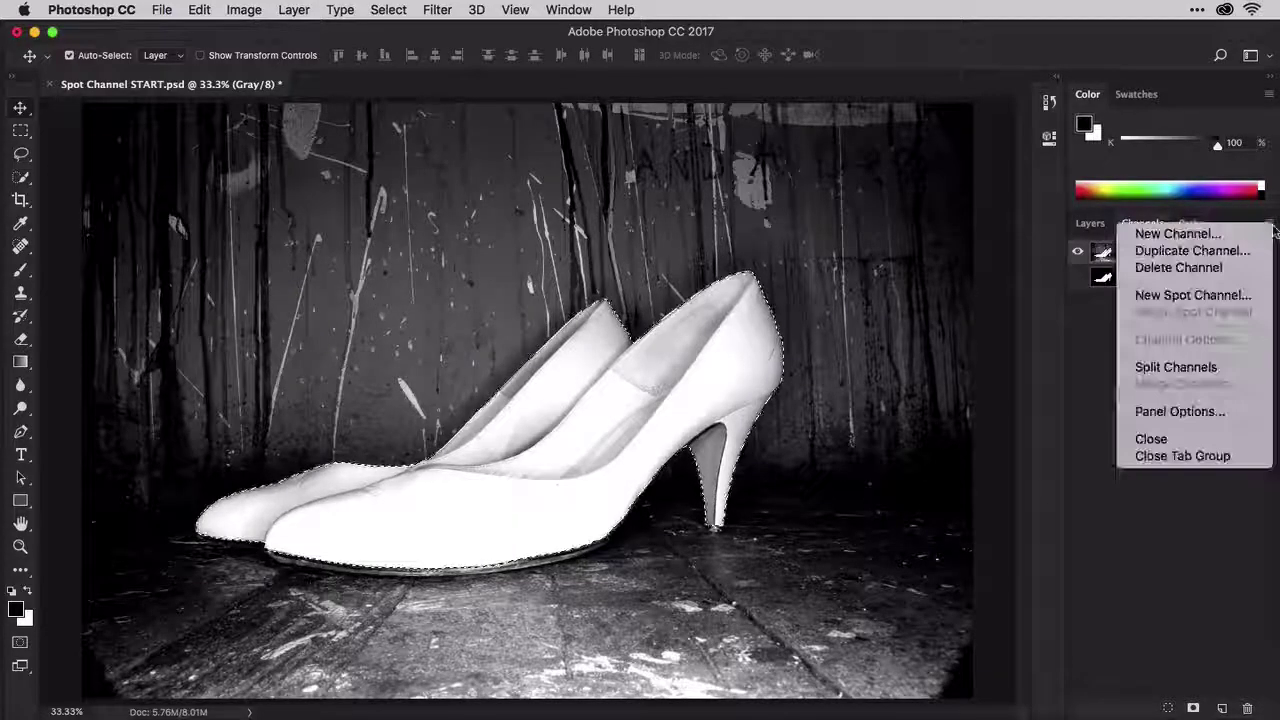
pyautogui.click(1243, 296)
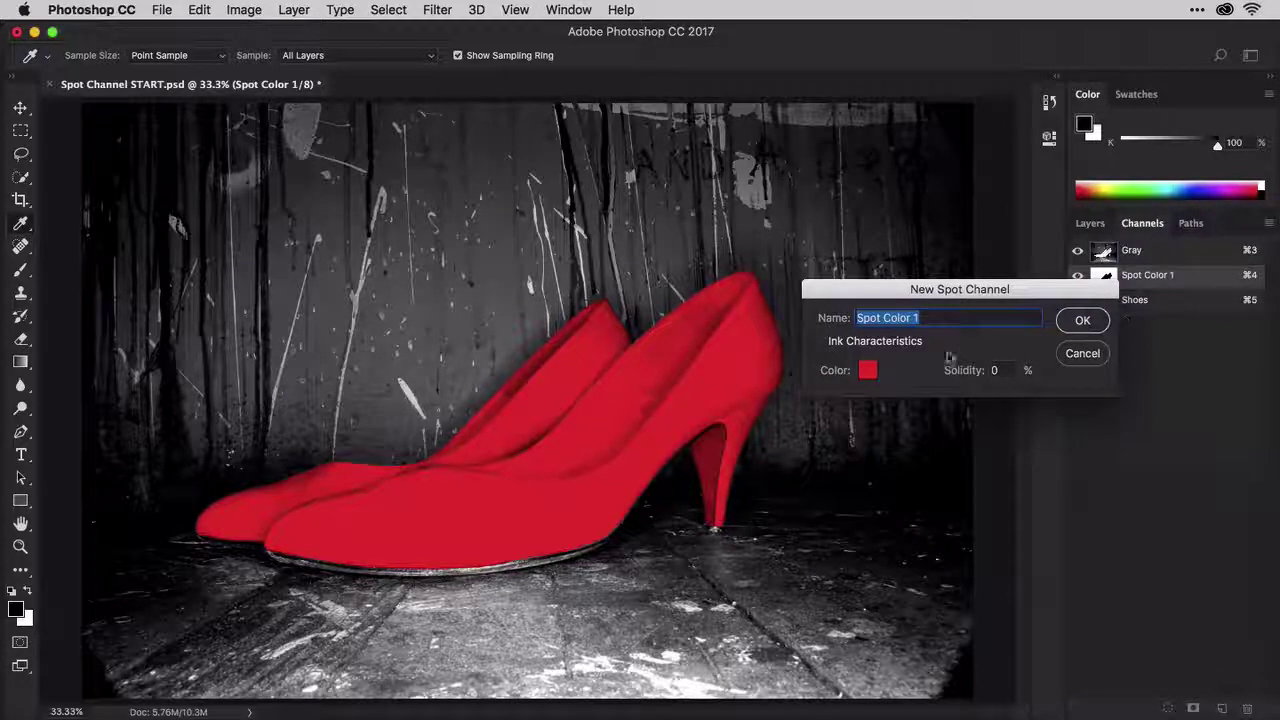
pyautogui.click(867, 370)
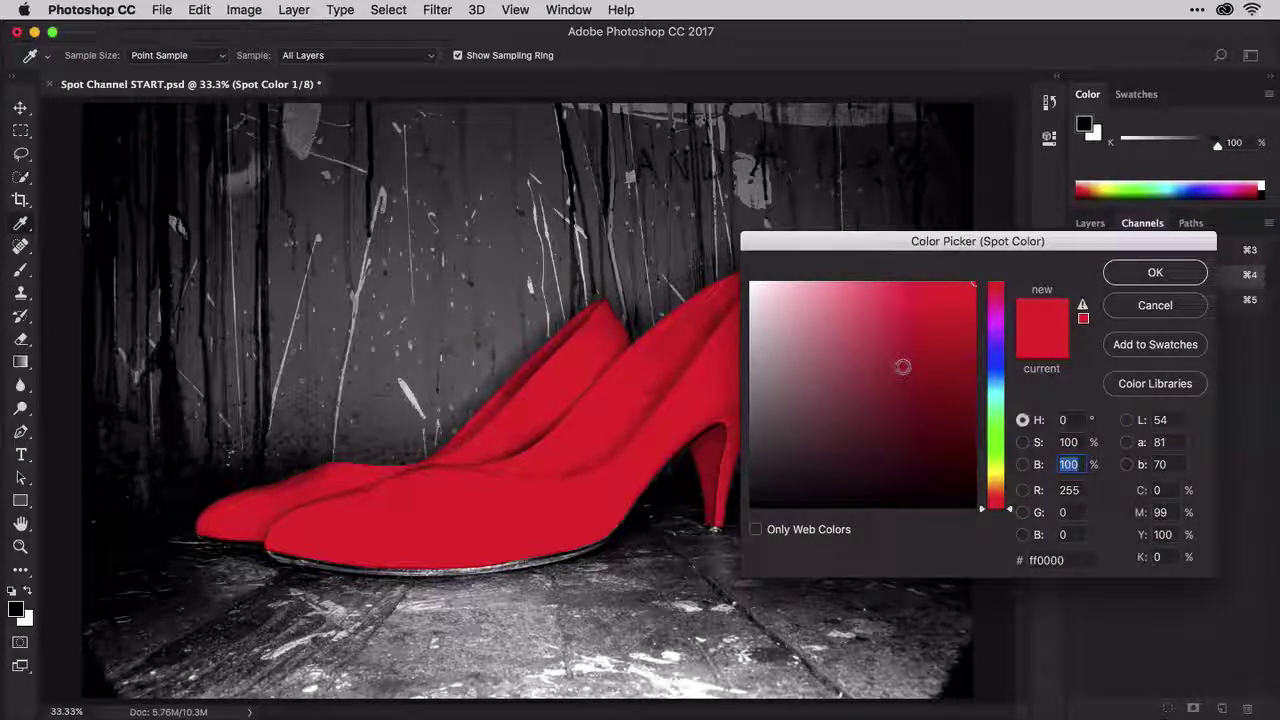
pyautogui.click(1162, 389)
pyautogui.click(948, 276)
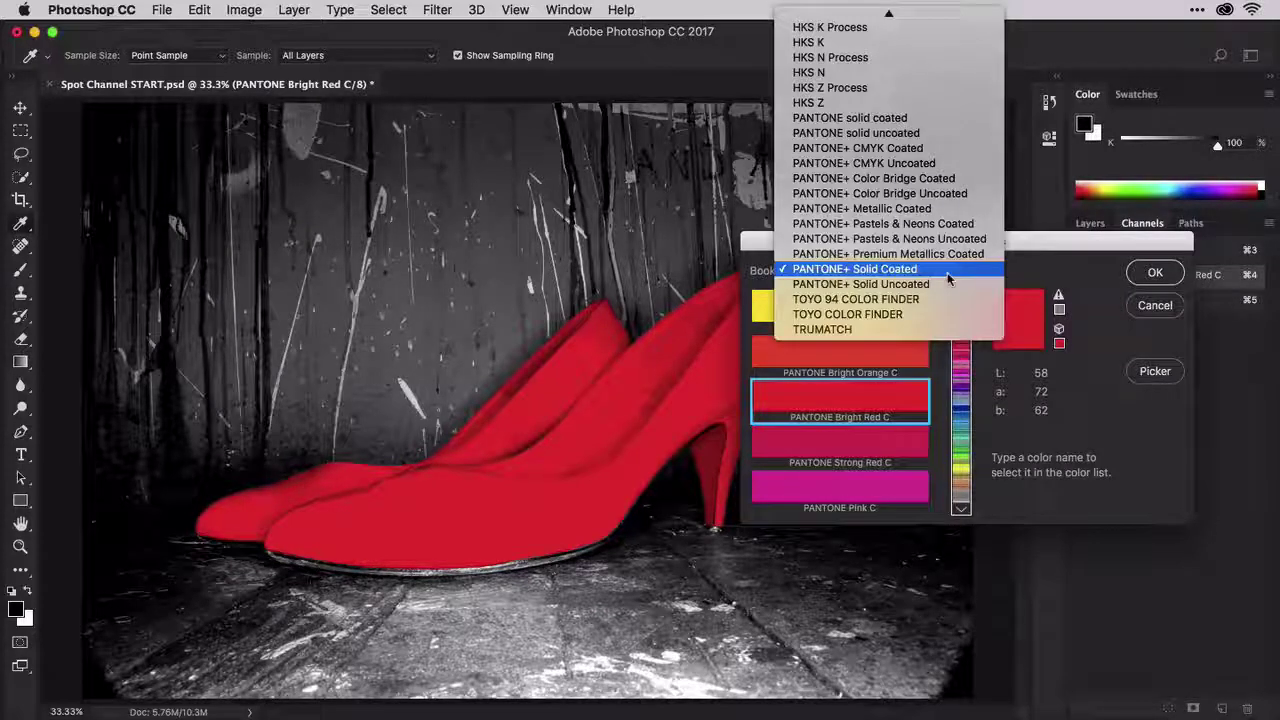
pyautogui.click(948, 276)
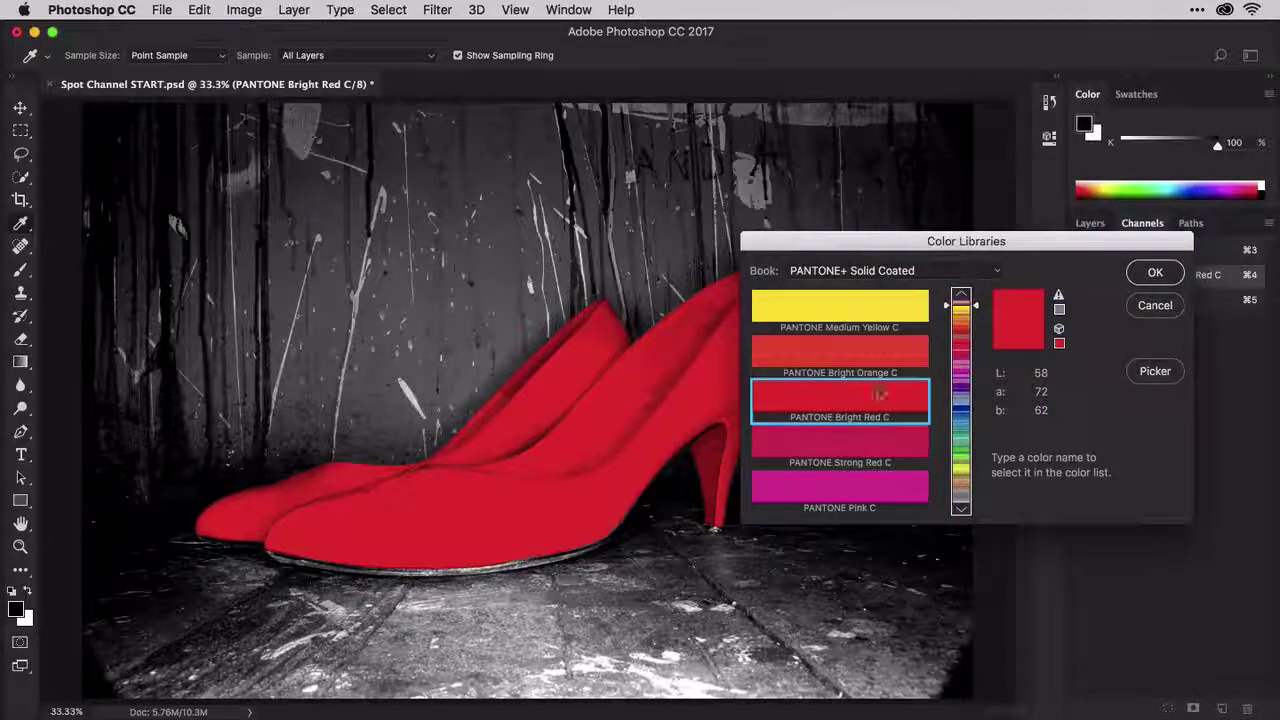
# - Preview Bright Orange C, 3015 C, 3985 C, 5483 C and 5135 C, then accept PANTONE 213 C
pyautogui.click(870, 352)
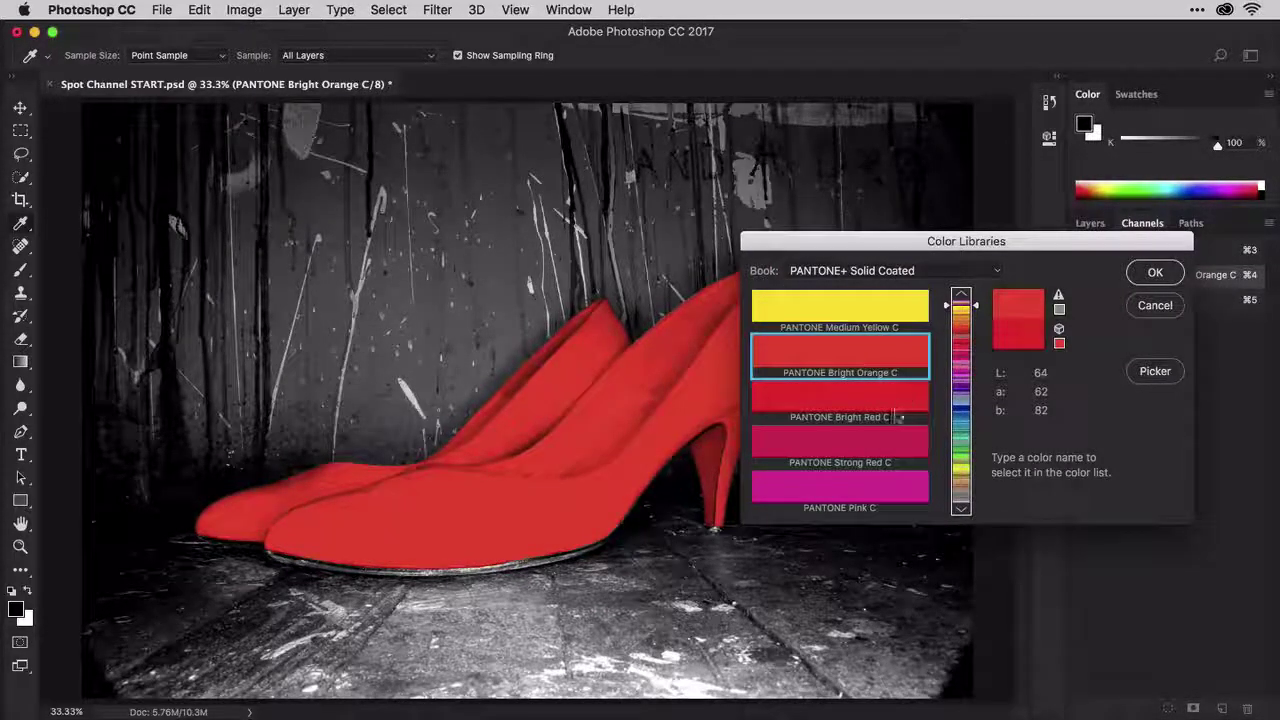
pyautogui.click(960, 418)
pyautogui.click(903, 433)
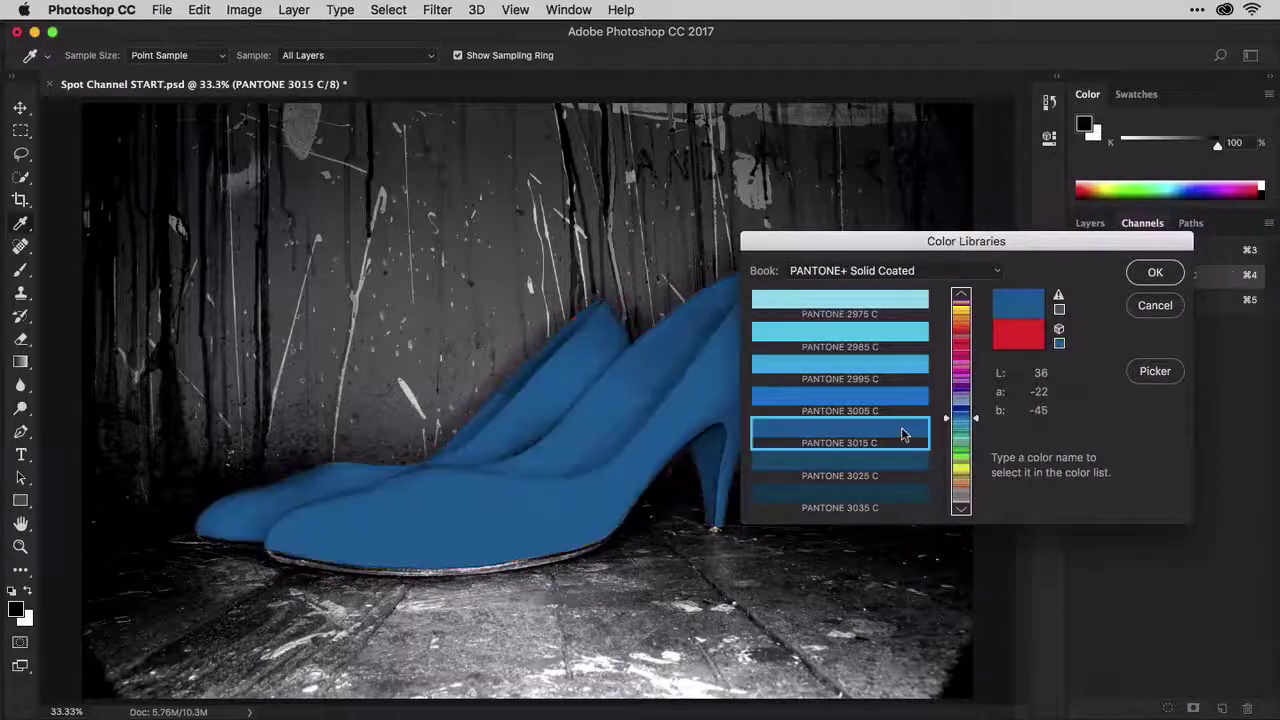
pyautogui.click(960, 468)
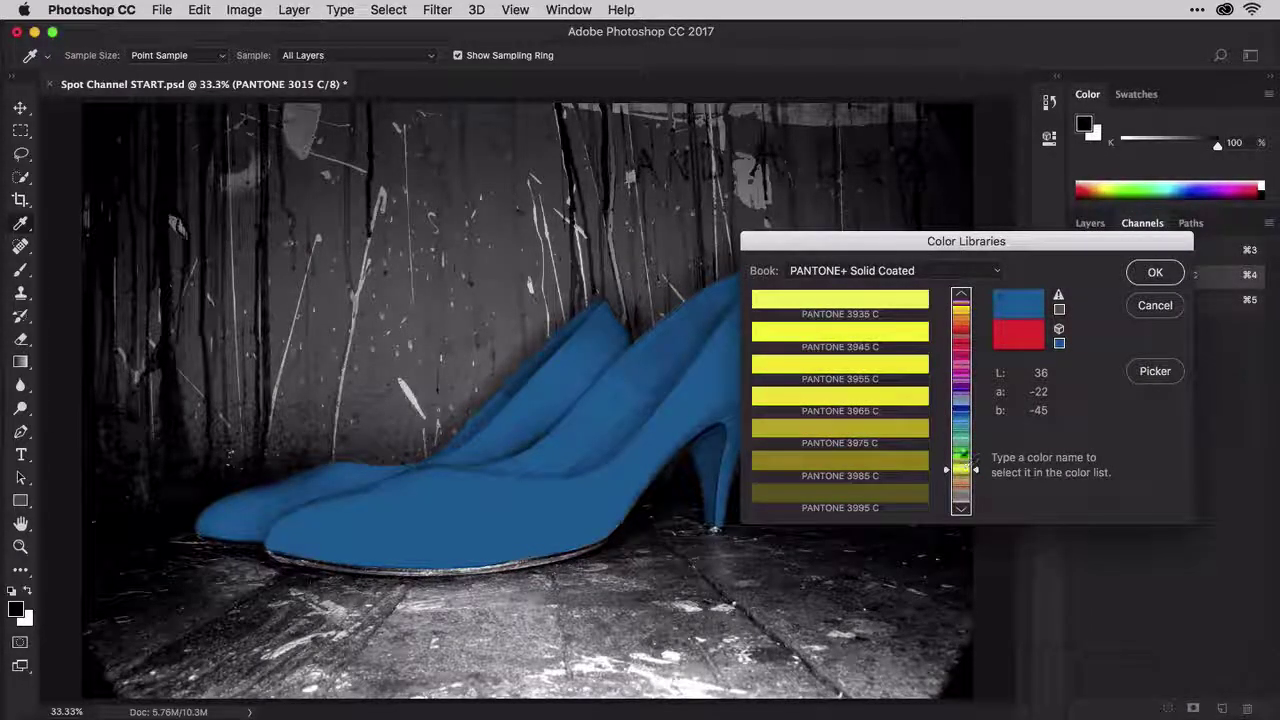
pyautogui.click(905, 462)
pyautogui.click(960, 432)
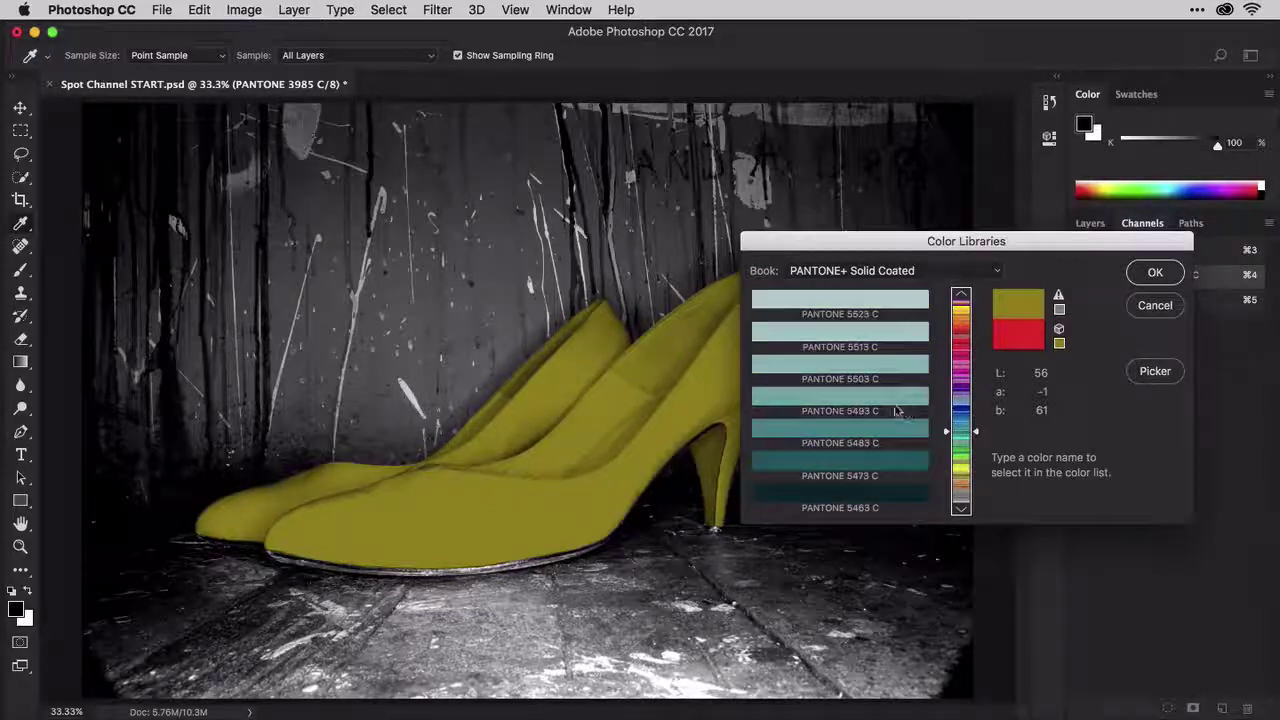
pyautogui.click(872, 430)
pyautogui.click(963, 379)
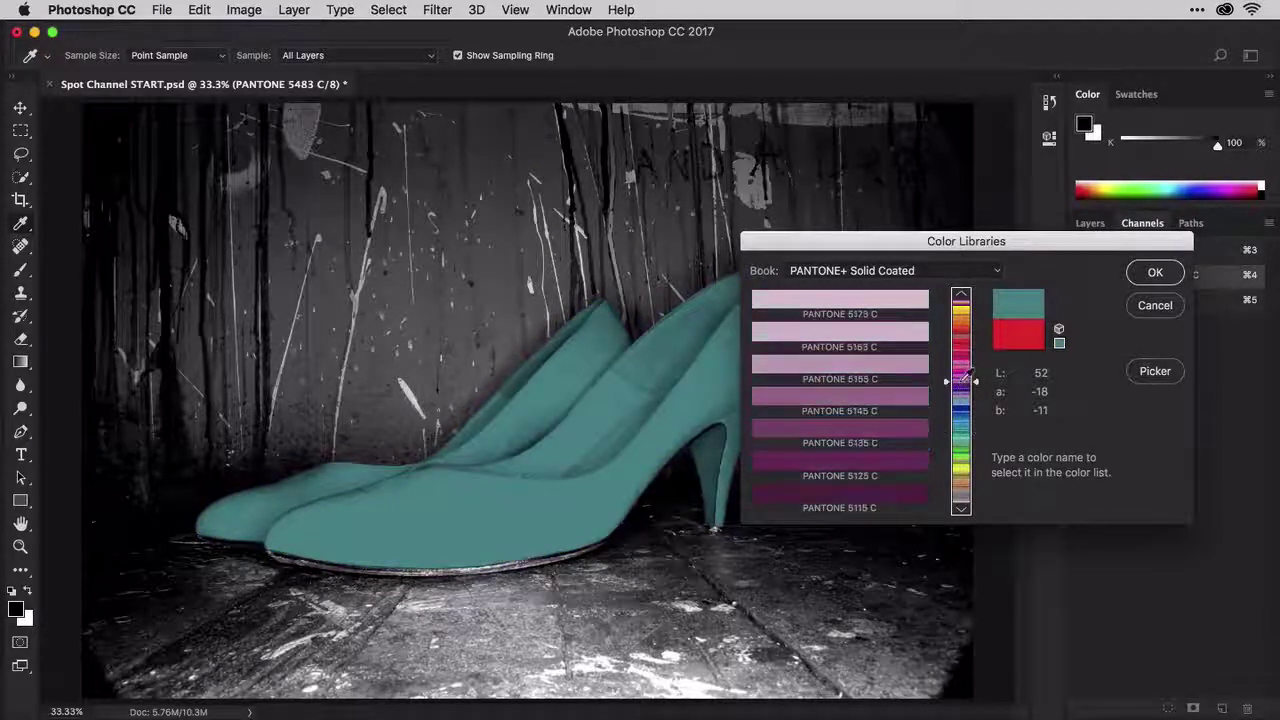
pyautogui.click(875, 432)
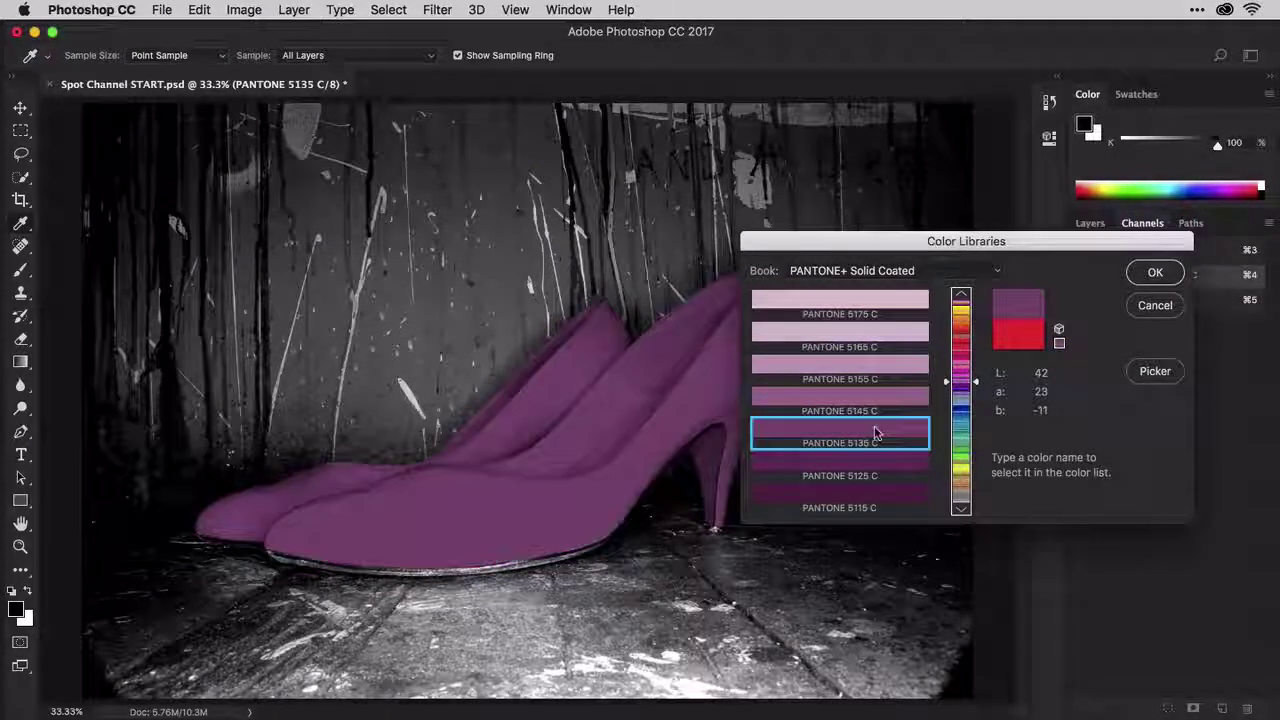
pyautogui.write('213')
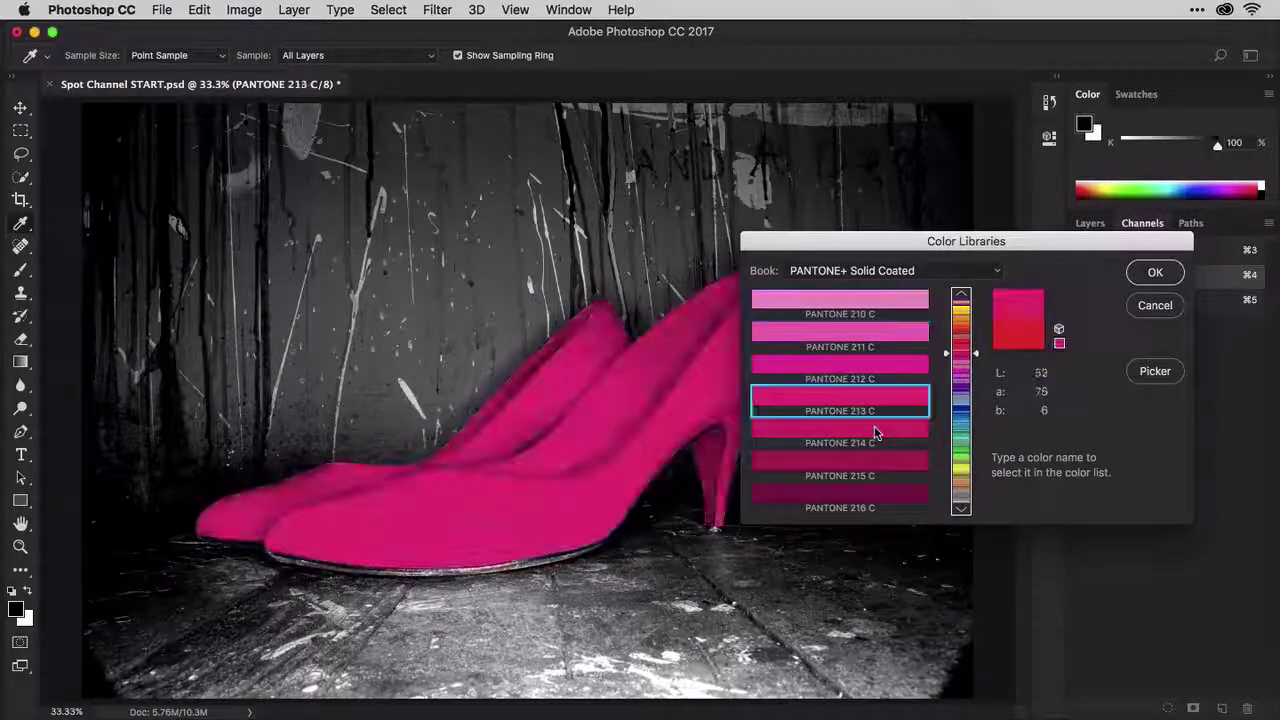
pyautogui.click(1153, 270)
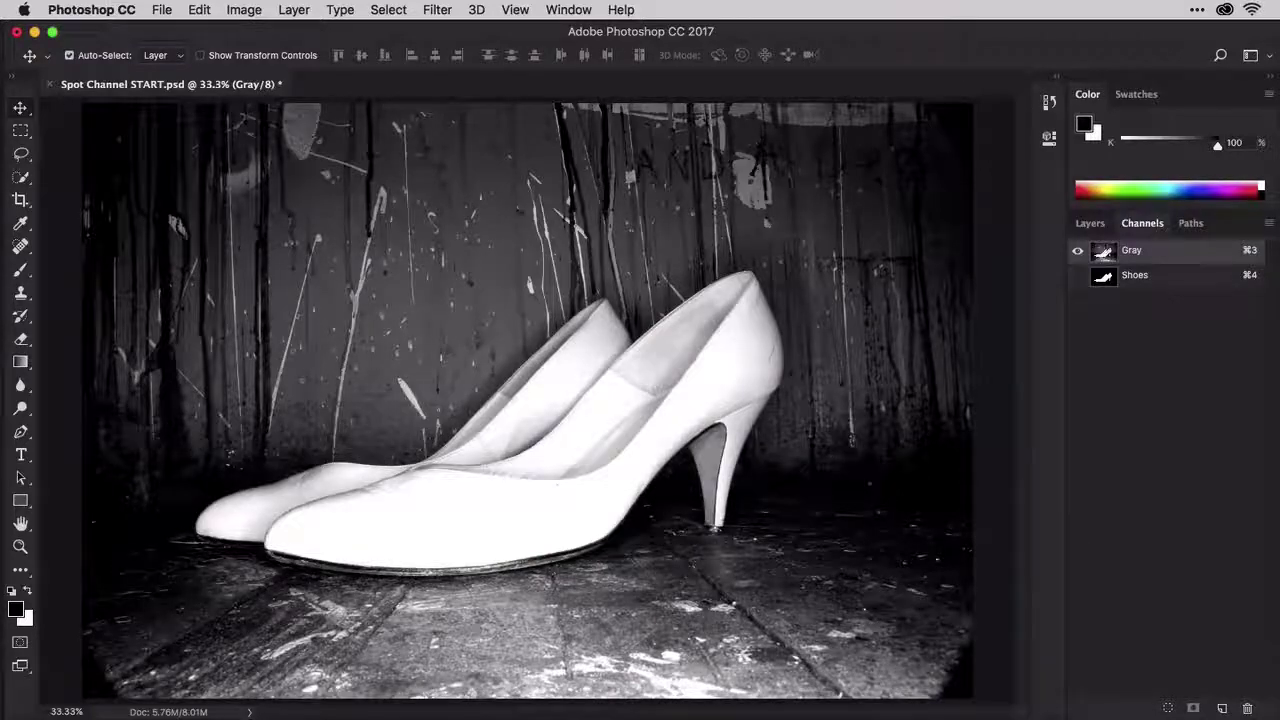
# - Select the whole image and add a spot channel with PANTONE 285 C ink
pyautogui.click(406, 12)
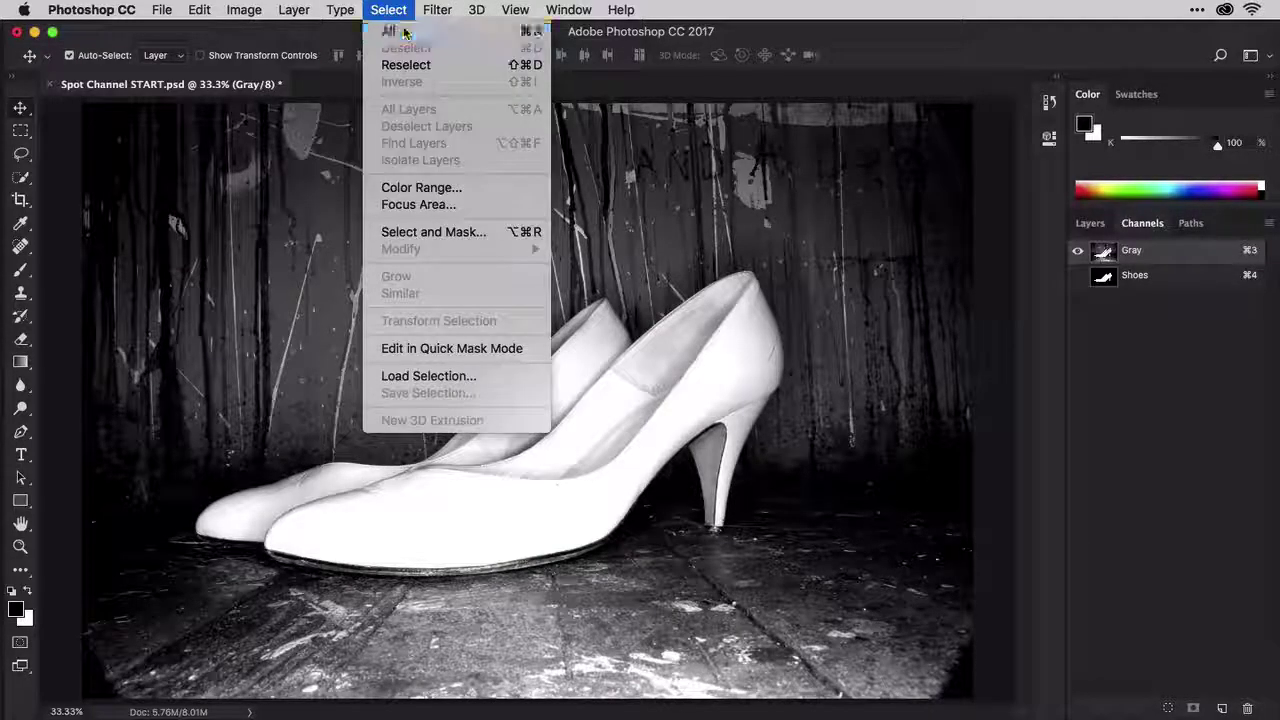
pyautogui.click(389, 31)
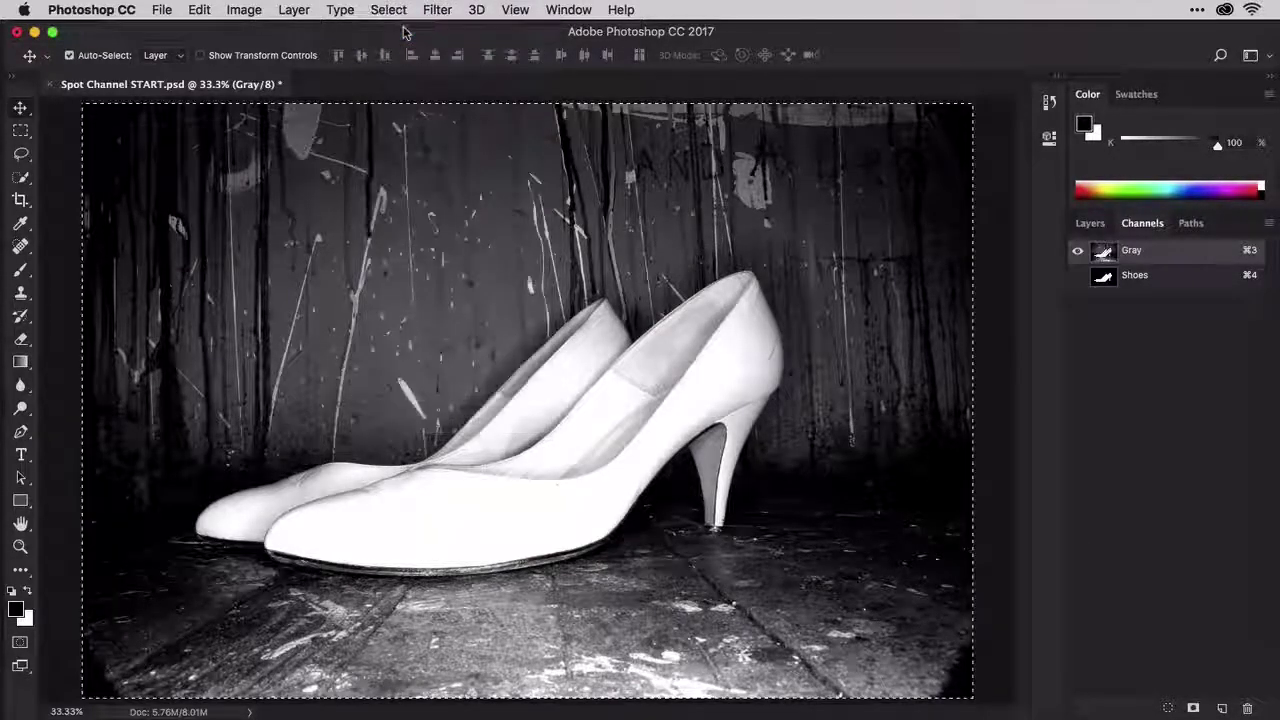
pyautogui.click(1268, 223)
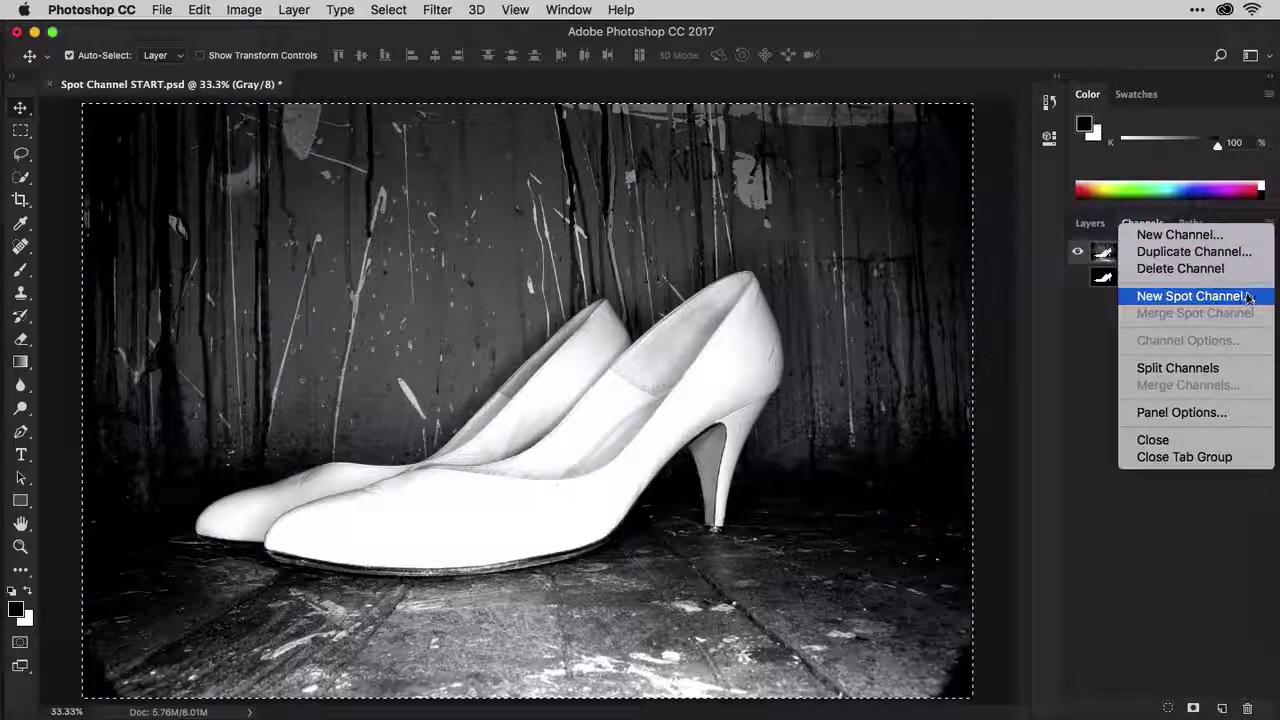
pyautogui.click(1248, 297)
pyautogui.click(870, 372)
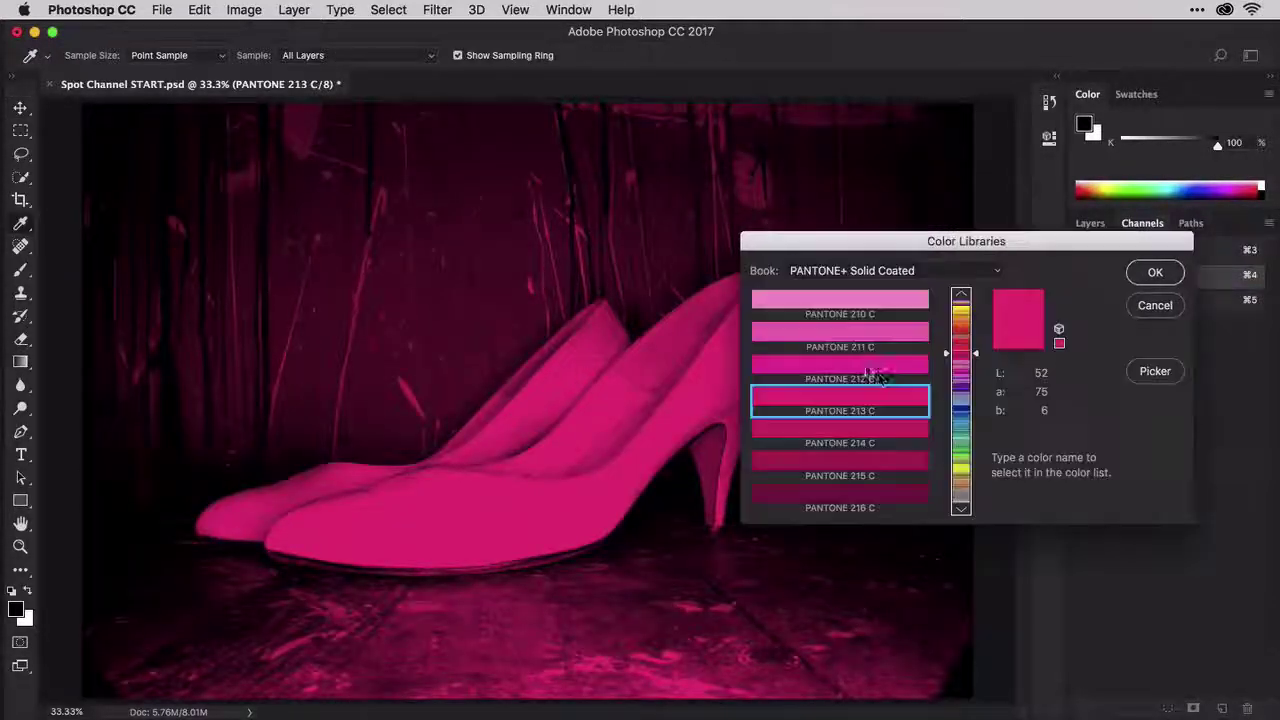
pyautogui.write('285')
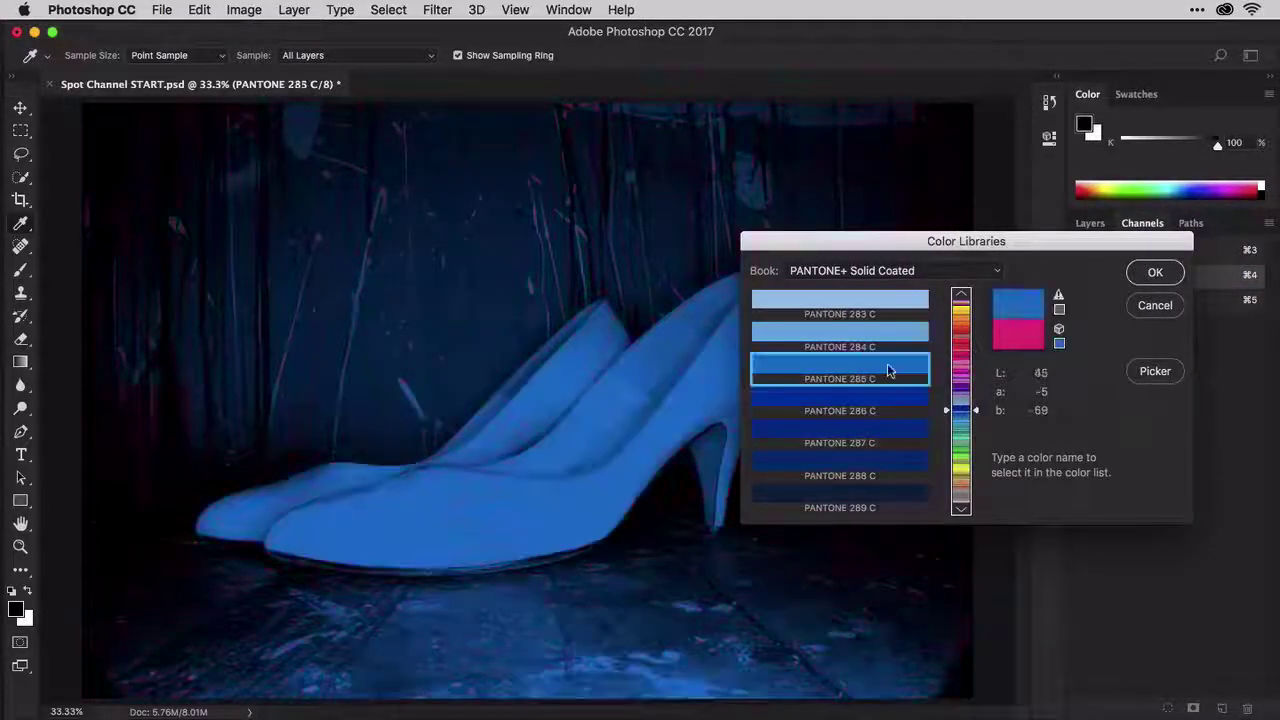
pyautogui.click(1155, 272)
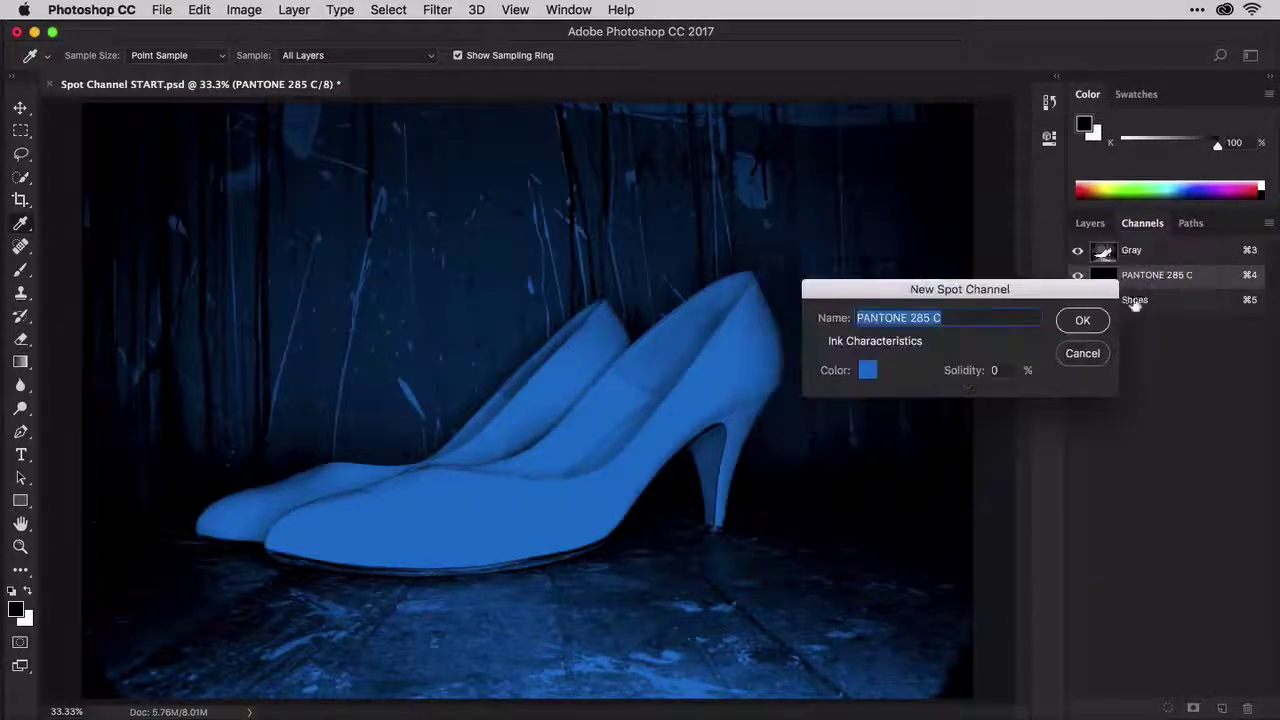